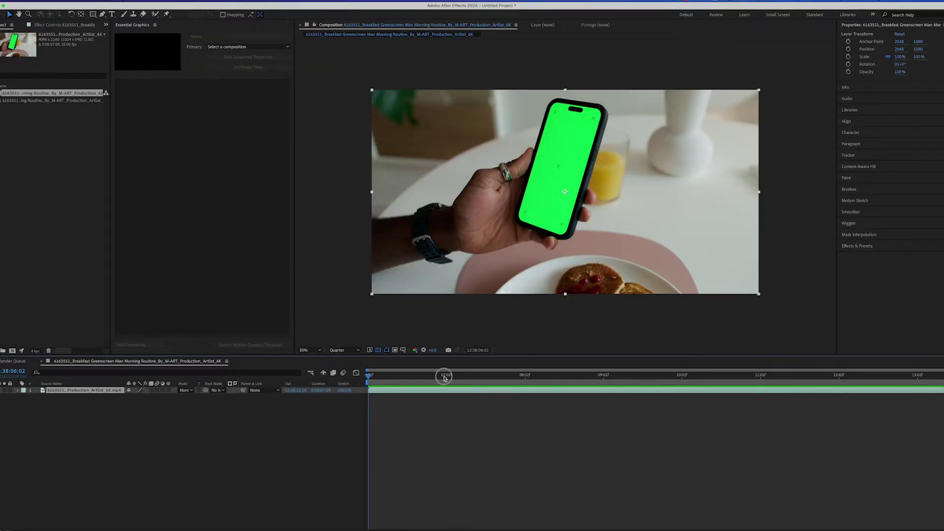
Scrub through the green-screen phone footage on the timeline.
left_click_drag(444, 378, 601, 362)
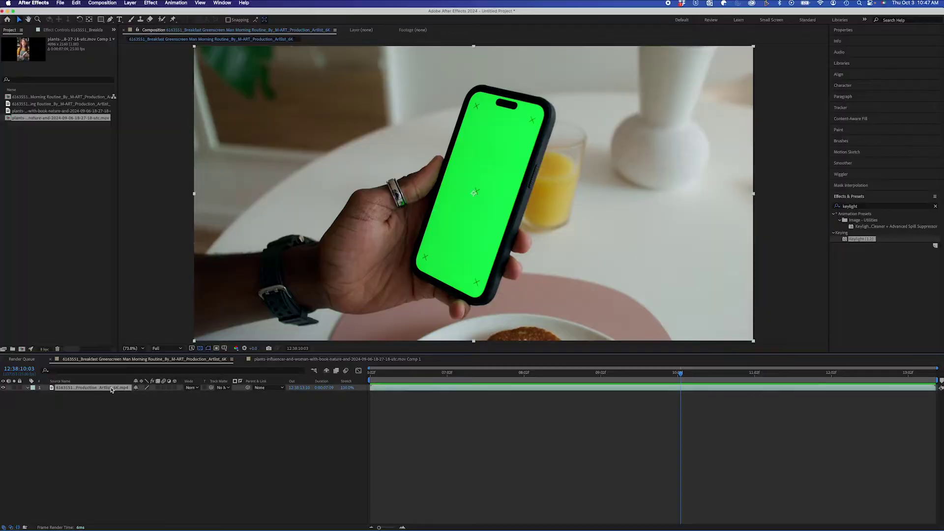
Launch Boris FX Mocha on the phone layer via Animation > Track in Boris FX Mocha.
left_click(176, 2)
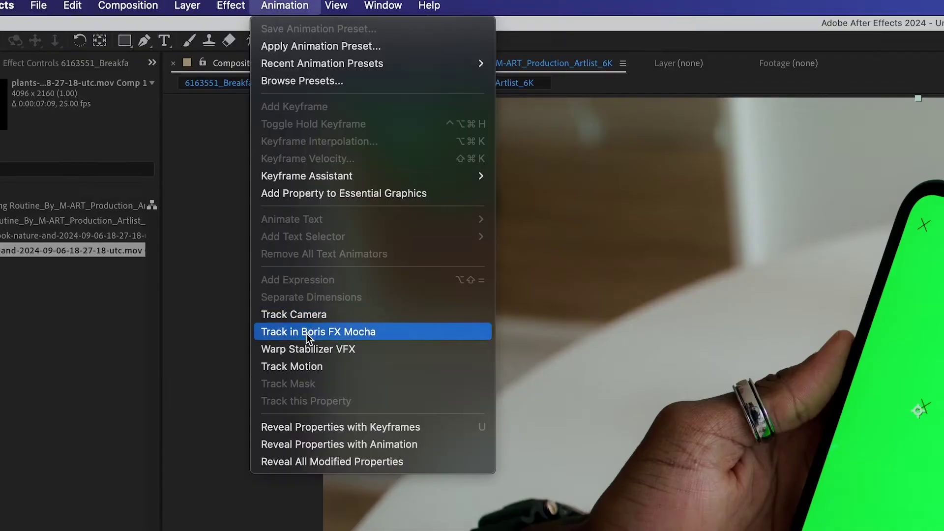
left_click(184, 159)
left_click(190, 246)
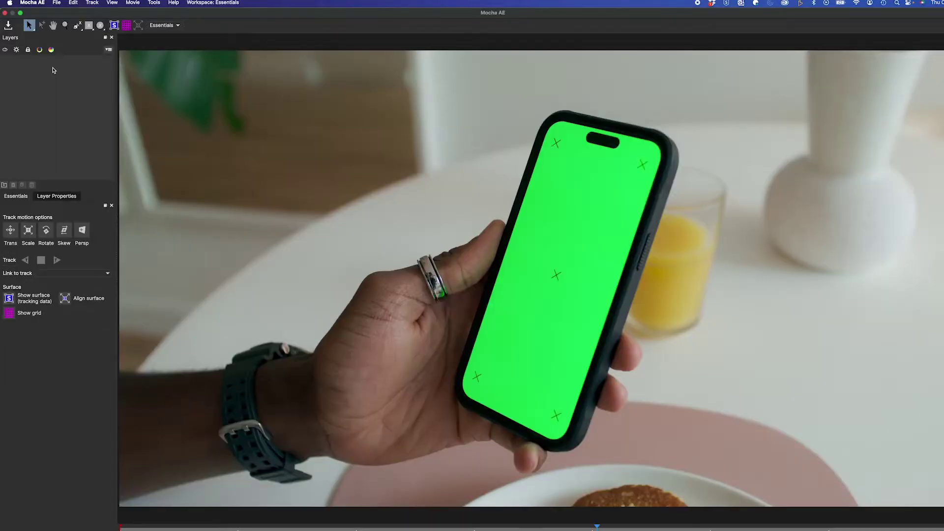
Outline the phone with a four-point X-Spline and track it forward with perspective.
left_click(80, 25)
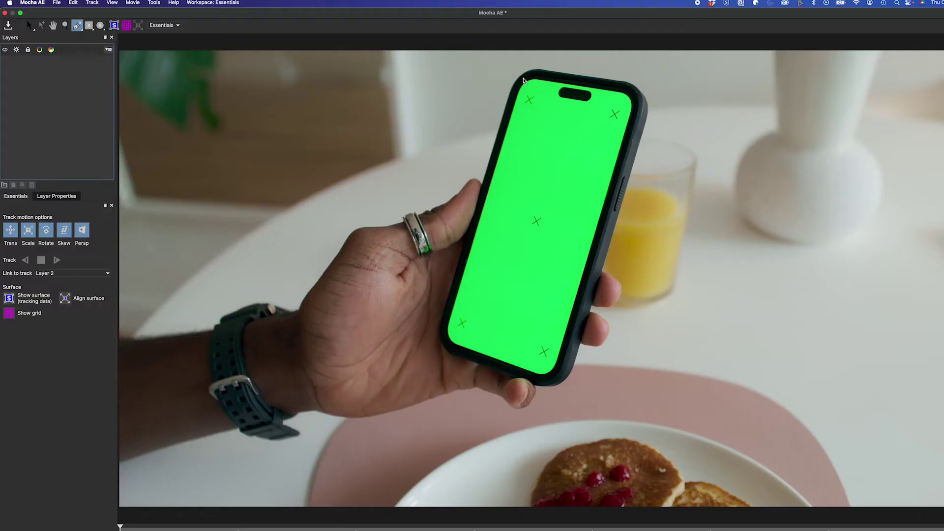
left_click(633, 96)
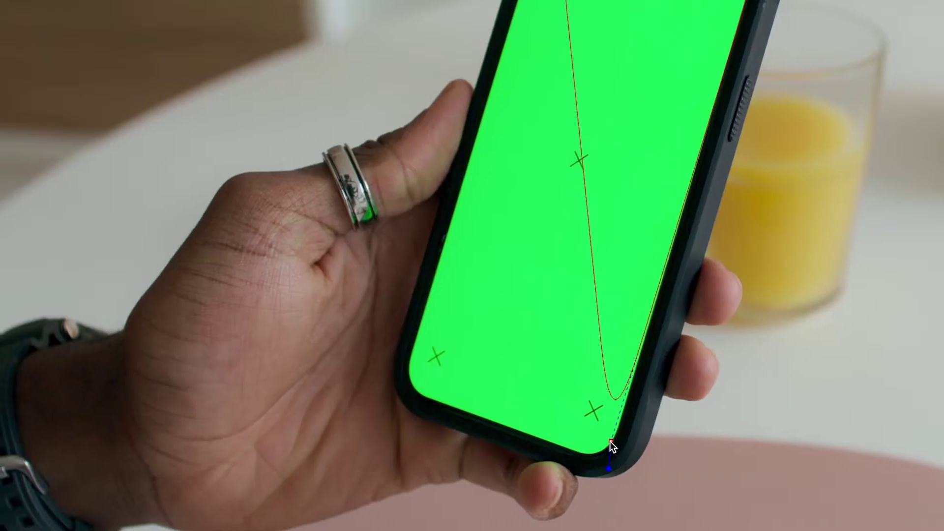
left_click(555, 366)
left_click(407, 387)
left_click(445, 266)
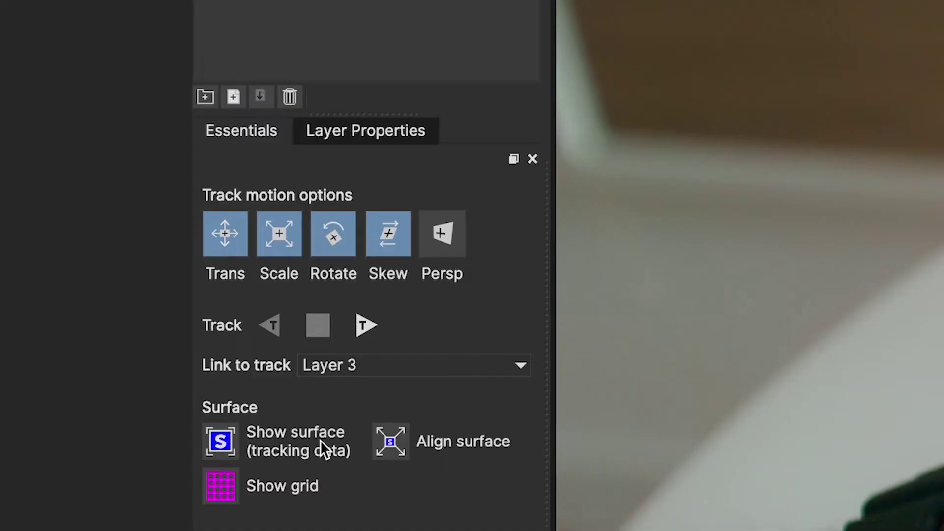
left_click(451, 218)
left_click(364, 325)
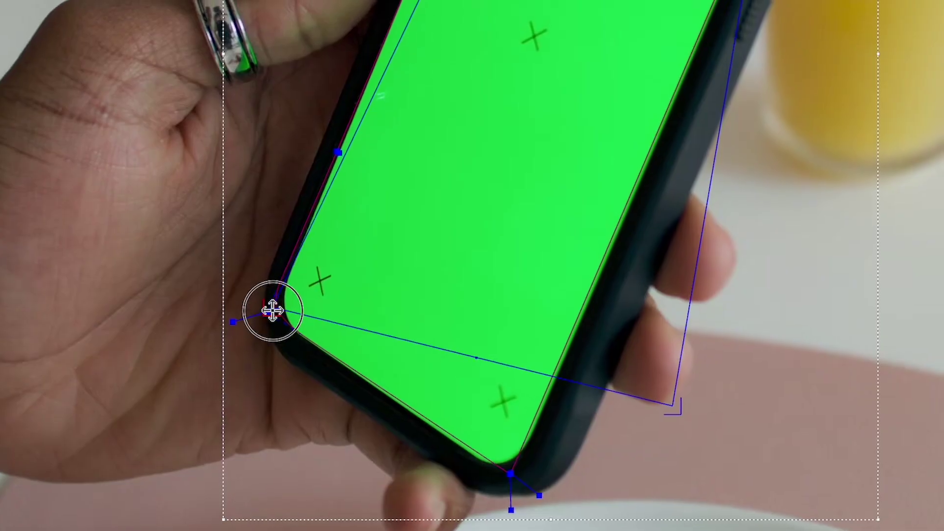
Snap the surface corners to the phone screen and outline the camera notch with an X-Spline.
left_click_drag(620, 441, 554, 468)
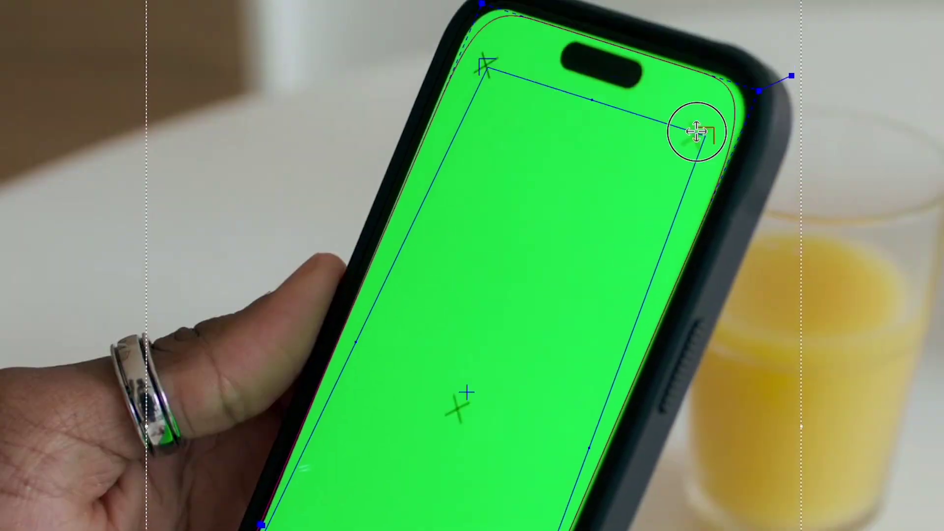
left_click_drag(477, 76, 472, 104)
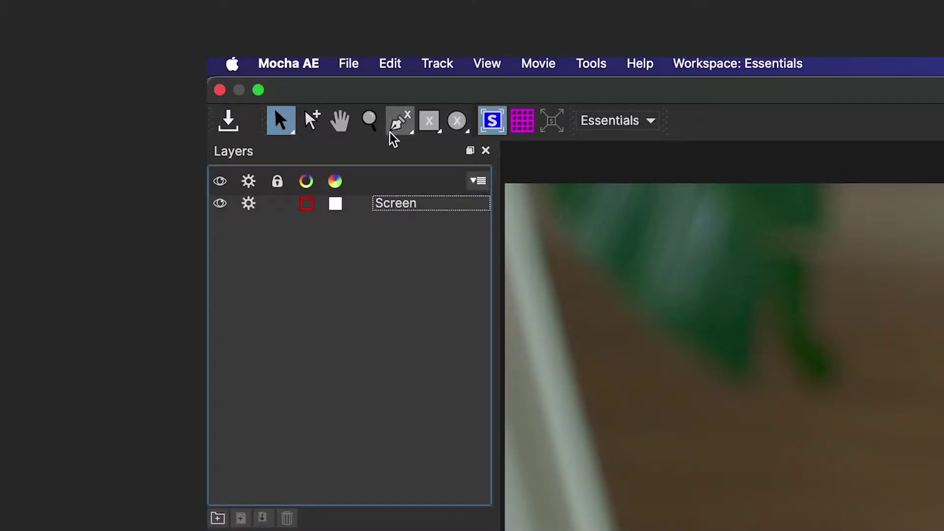
left_click(395, 122)
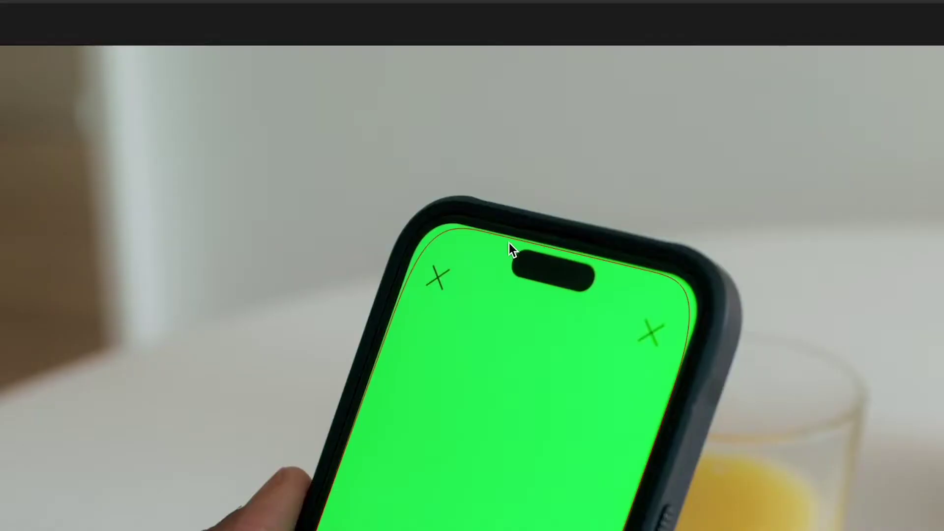
left_click(498, 274)
left_click_drag(498, 274, 500, 282)
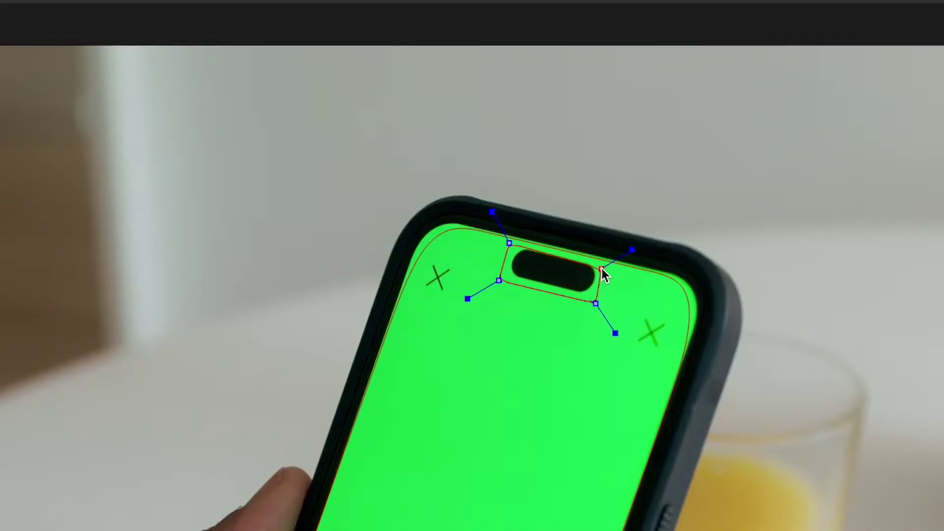
Link the notch shape to the Screen layer's track.
left_click(604, 262)
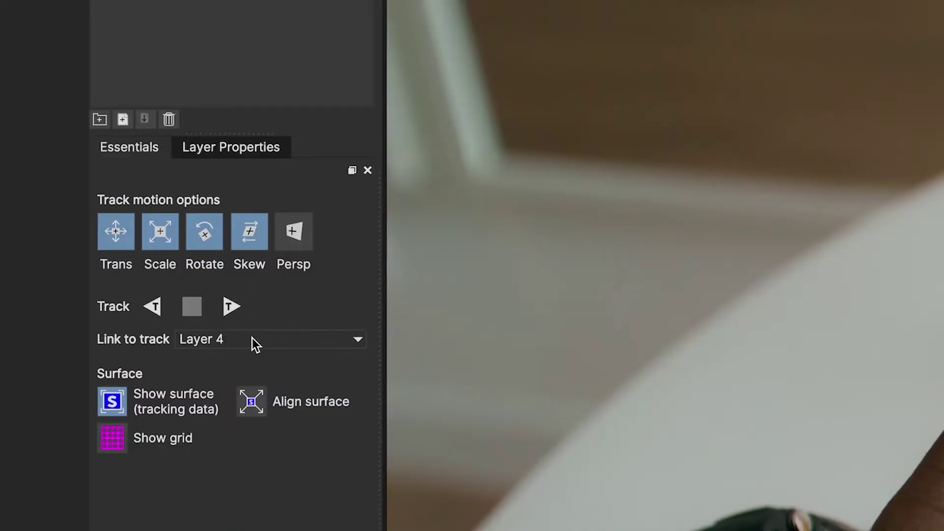
left_click(252, 339)
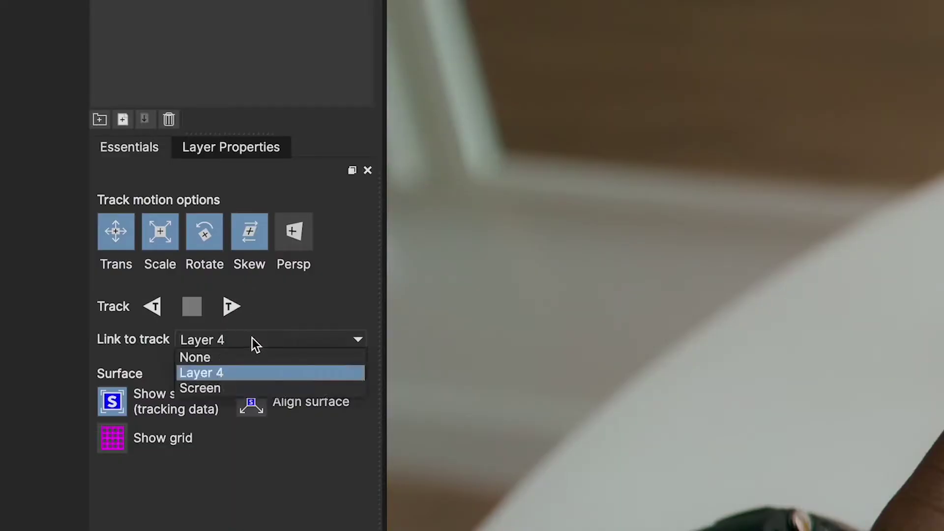
left_click(223, 388)
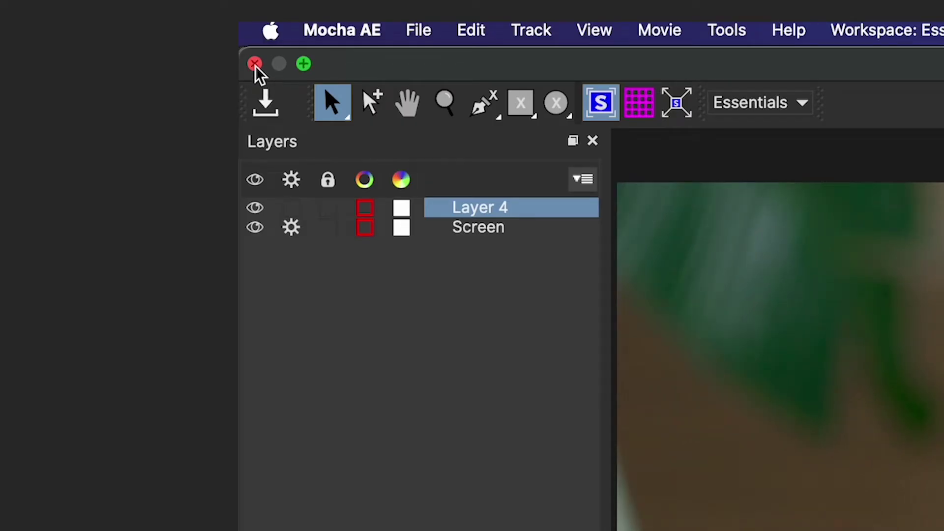
Return to After Effects, add the woman's plants clip to the timeline, and scale it down.
left_click(254, 64)
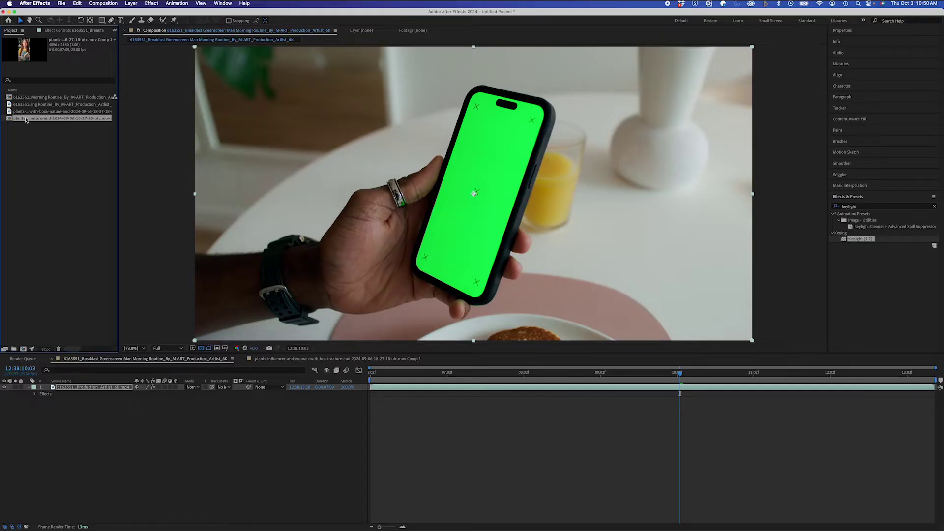
left_click_drag(25, 115, 72, 386)
key("comma")
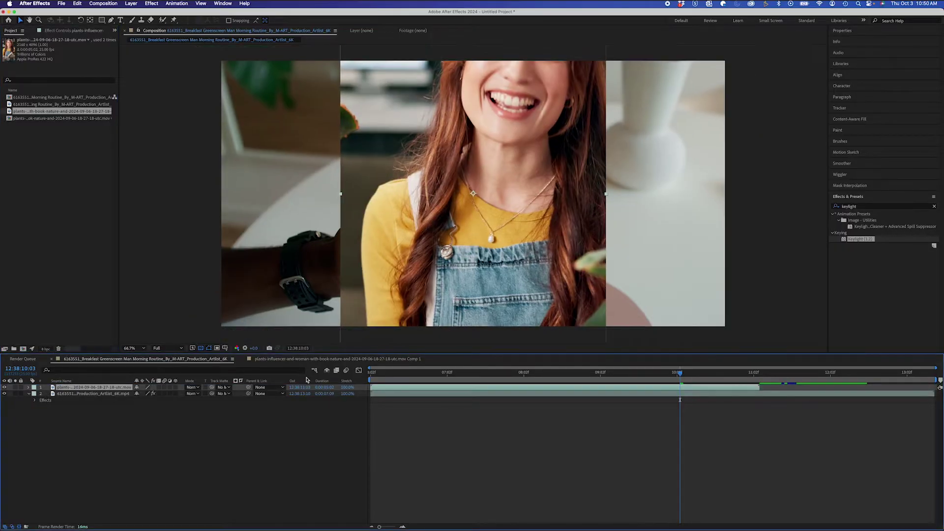
key("s")
left_click_drag(147, 394, 131, 392)
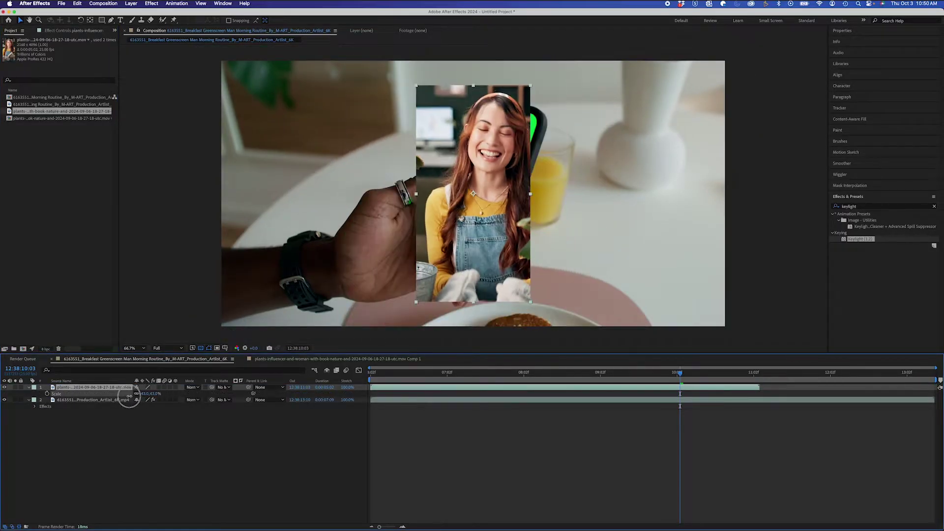
Pre-compose the woman's layer into Comp 2, fit the clip to the comp, and return.
right_click(107, 388)
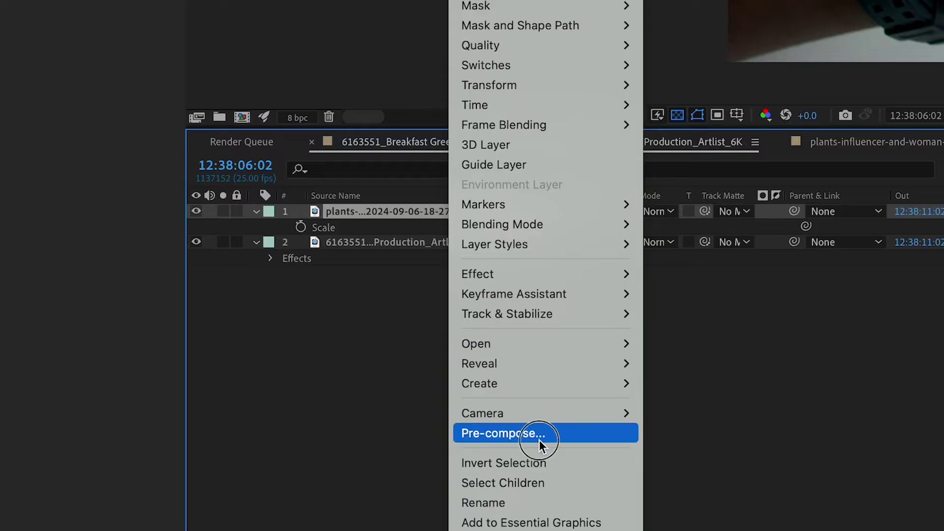
left_click(539, 438)
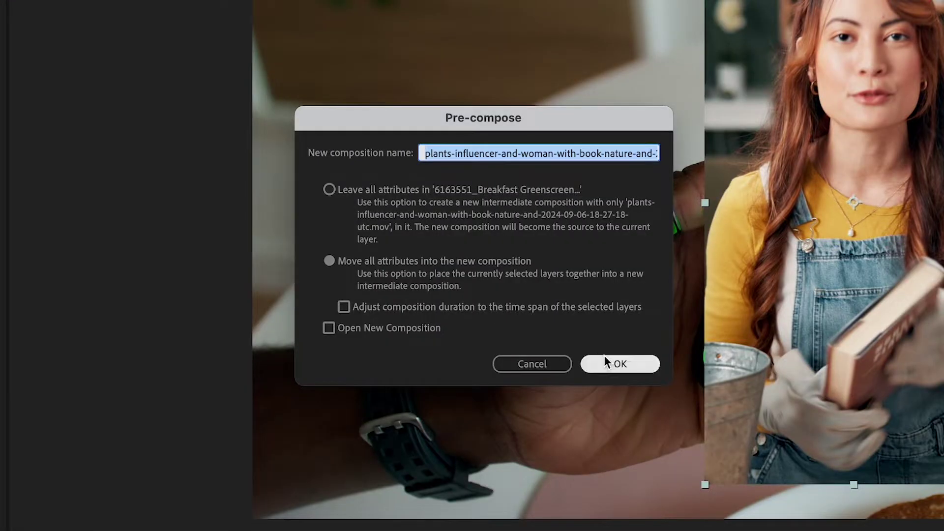
left_click(604, 356)
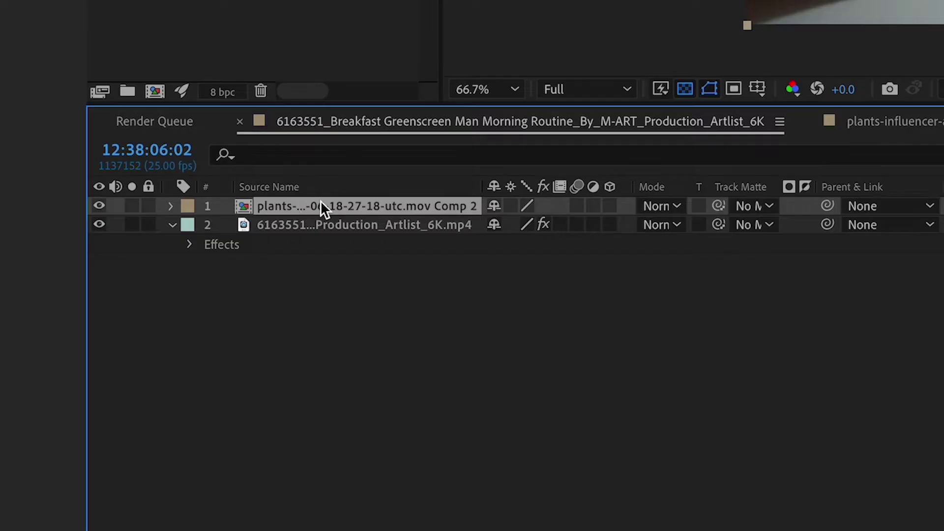
double_click(320, 206)
right_click(441, 213)
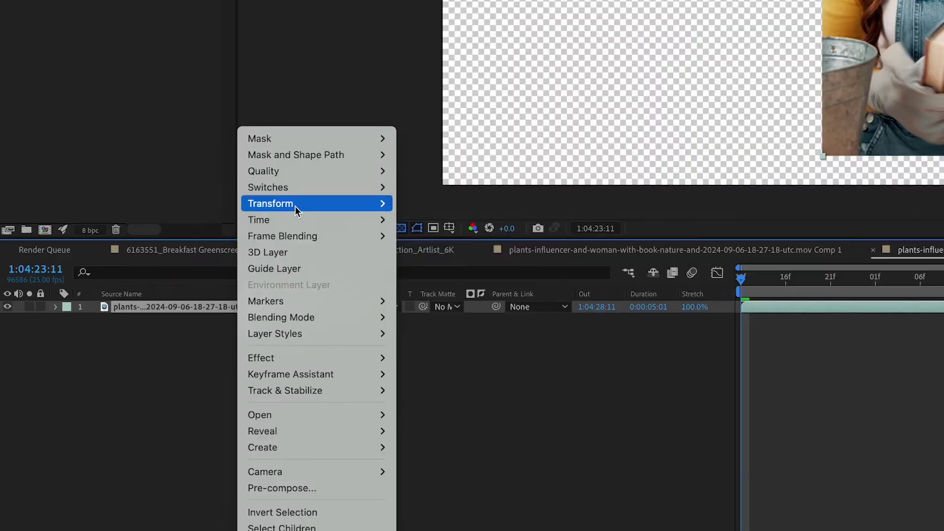
mouse_move(149, 338)
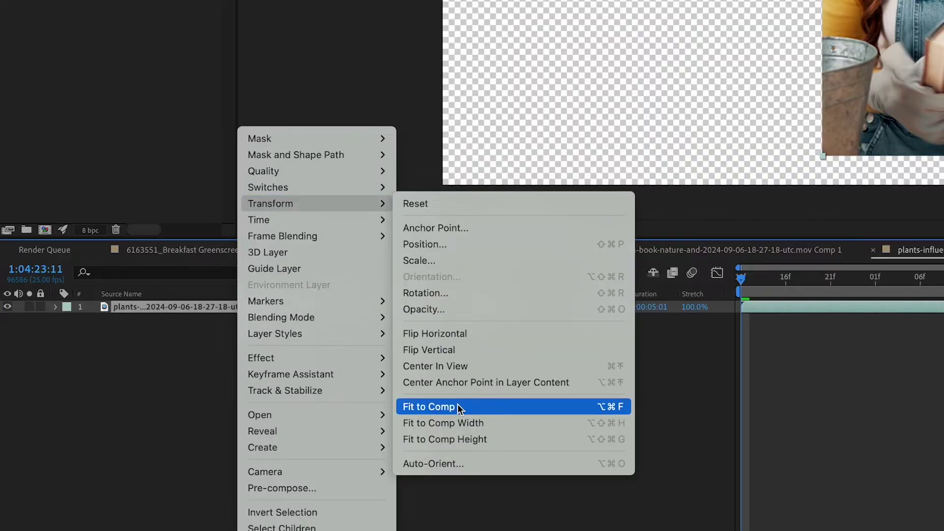
left_click(231, 437)
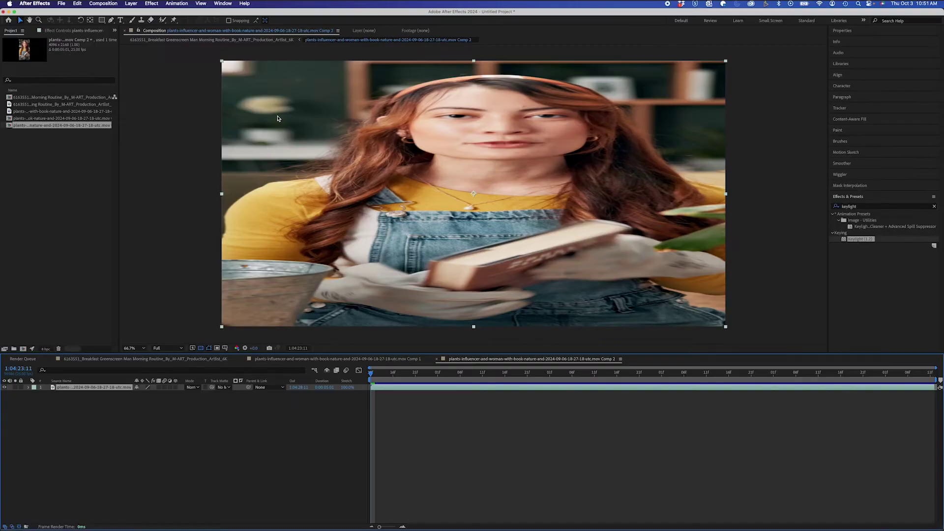
left_click(257, 41)
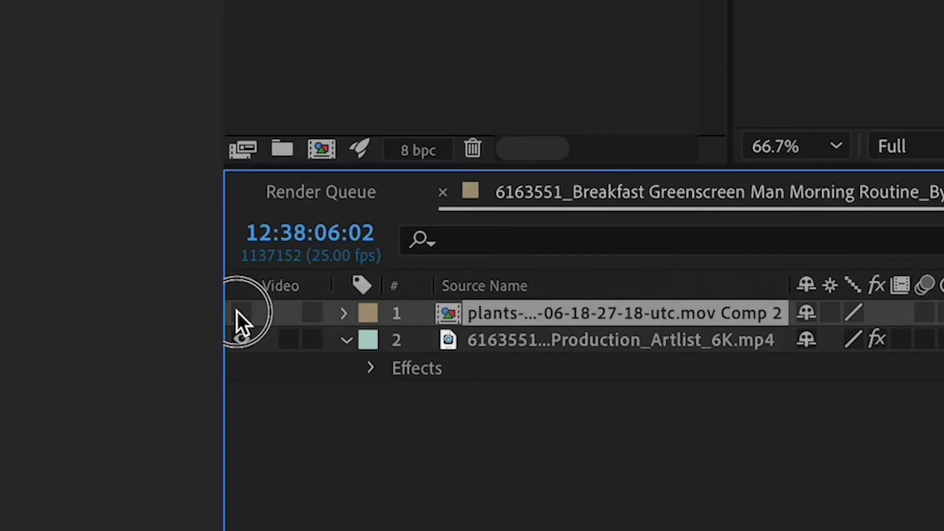
Create Screen track data in the phone layer's Mocha AE effect and export it to the woman's precomp.
left_click(4, 387)
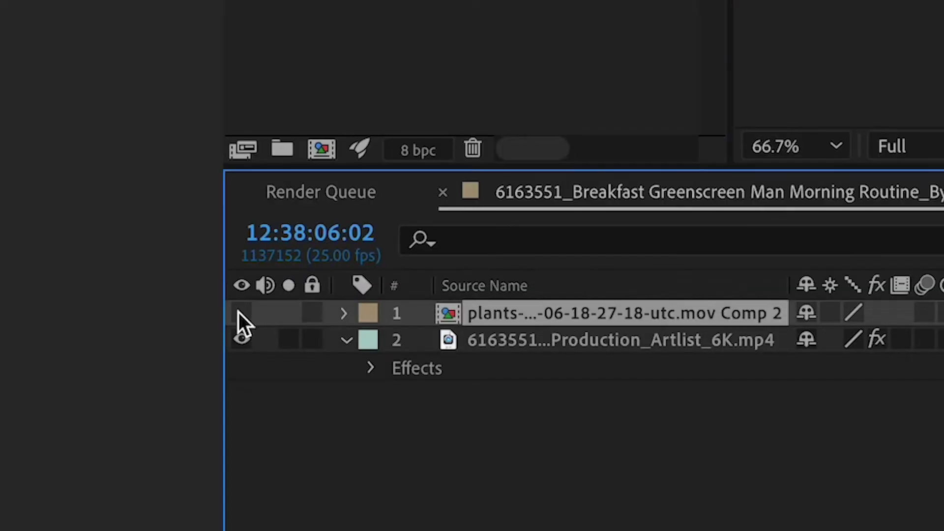
left_click(585, 340)
key("F3")
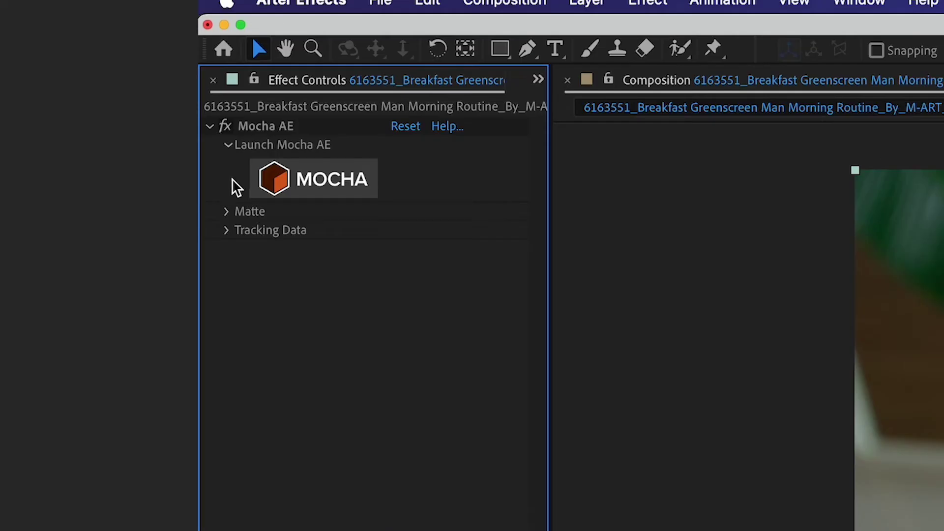
left_click(227, 230)
left_click(423, 249)
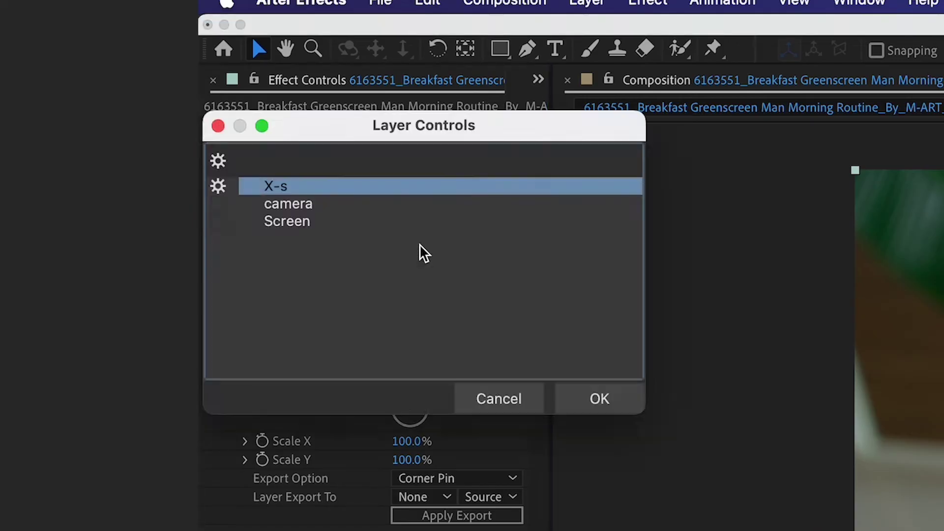
left_click(291, 217)
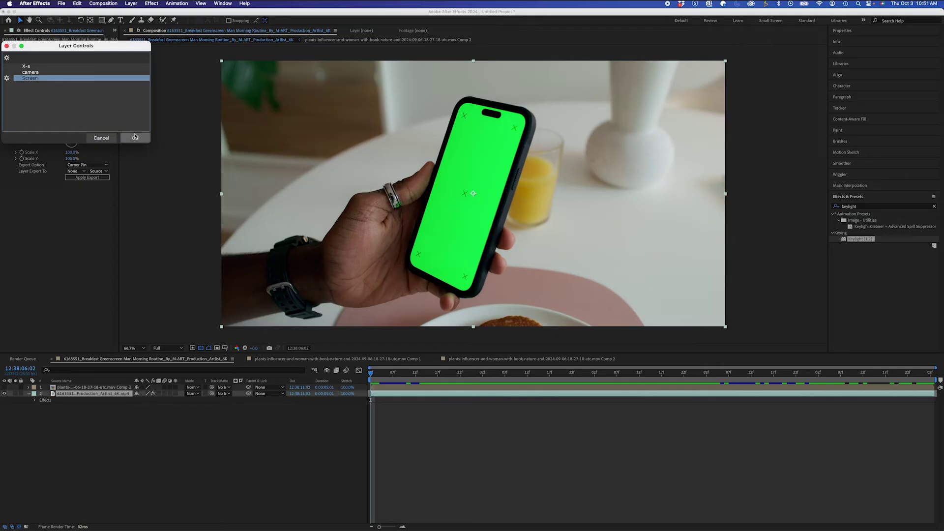
left_click(600, 398)
left_click(424, 497)
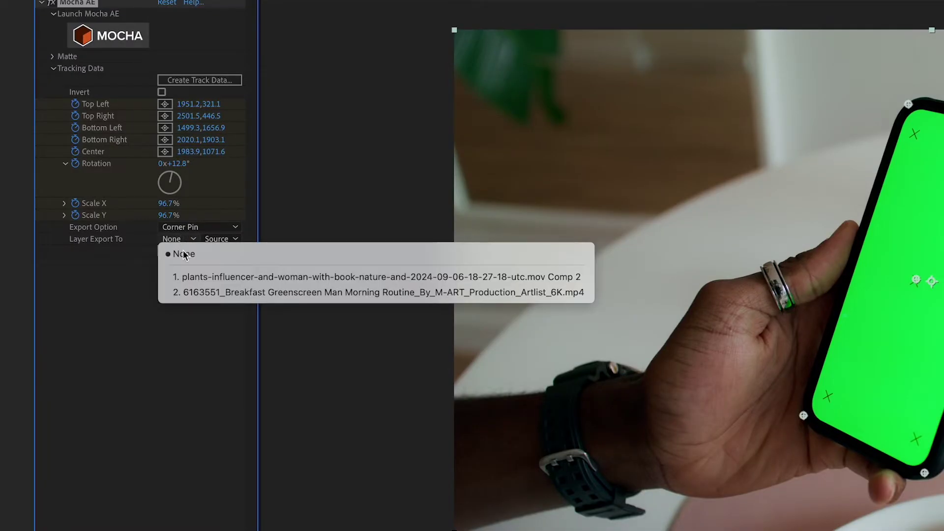
left_click(206, 254)
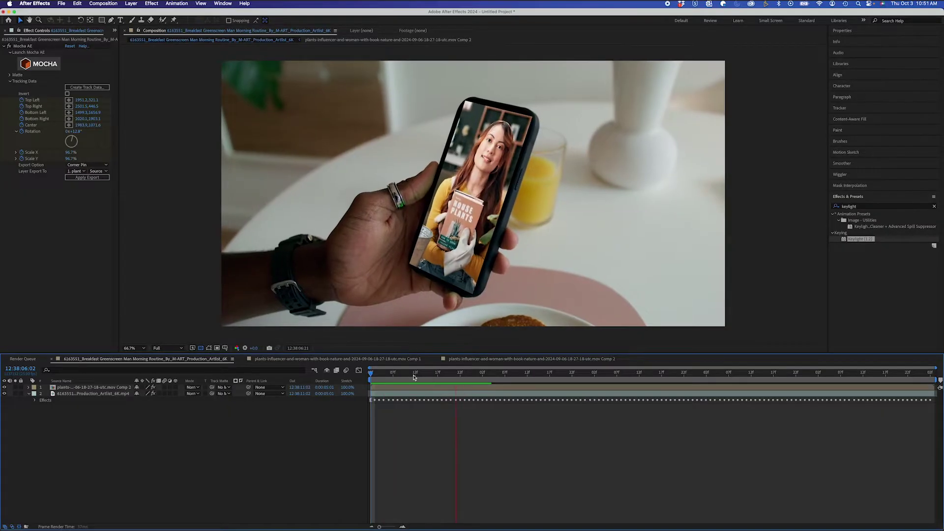
Scrub the timeline and inspect the top of the phone to check the corner-pinned overlay.
left_click_drag(442, 372, 723, 372)
key("Home")
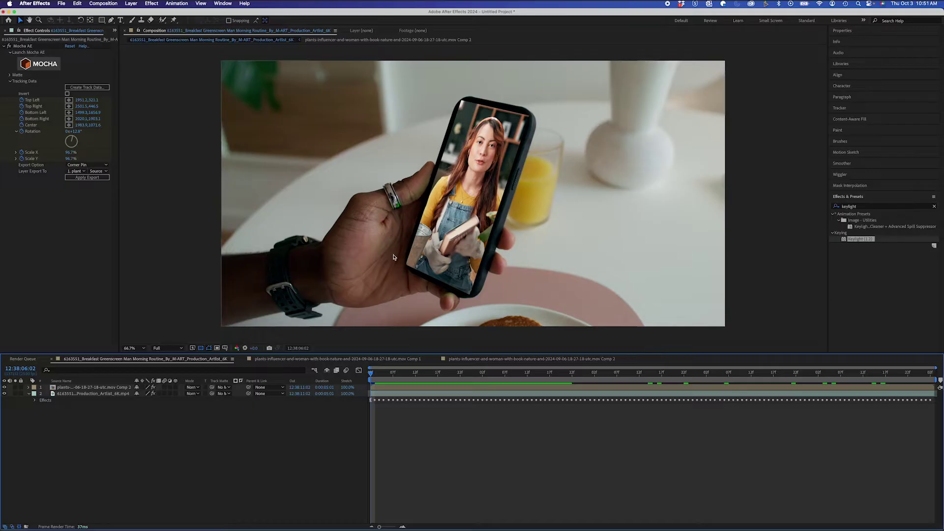
scroll(479, 197, "up", 3)
left_click_drag(611, 65, 615, 99)
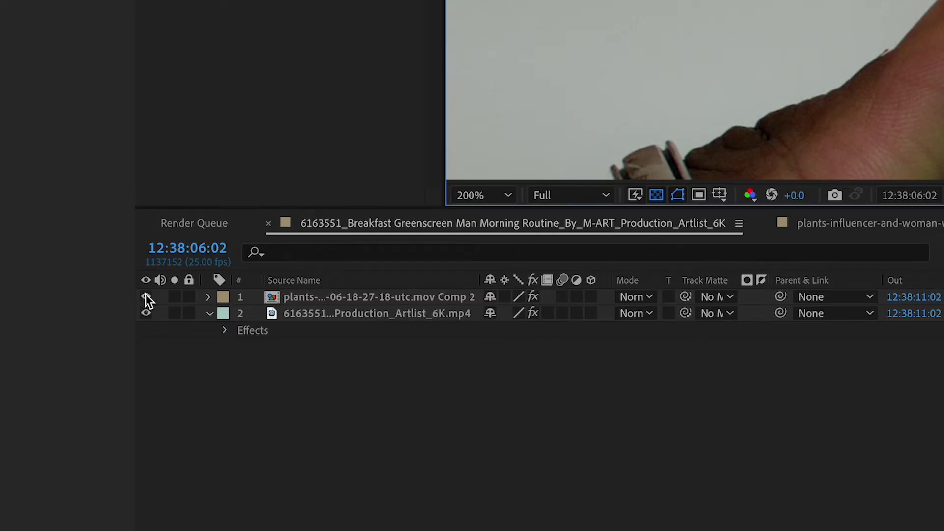
Move the woman's comp below the phone clip, apply Keylight, and sample the green screen.
left_click(146, 296)
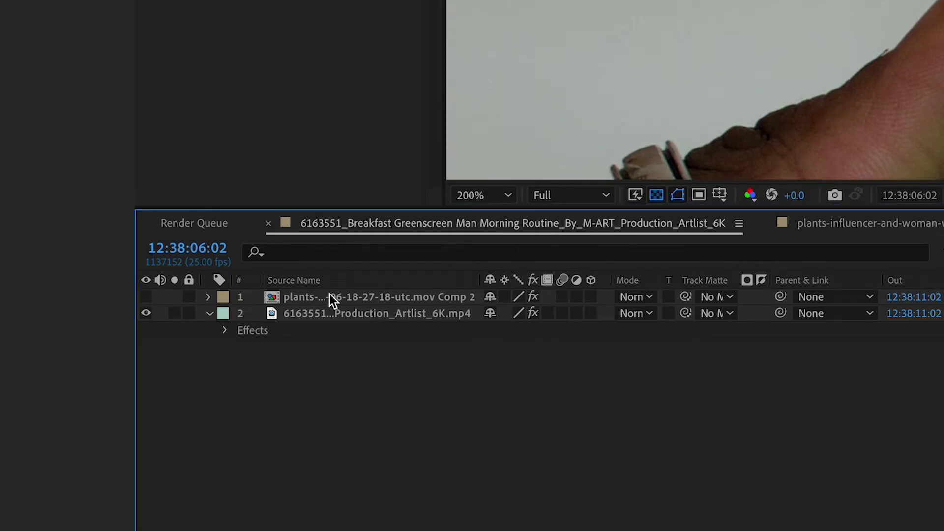
left_click_drag(340, 294, 343, 313)
left_click(345, 303)
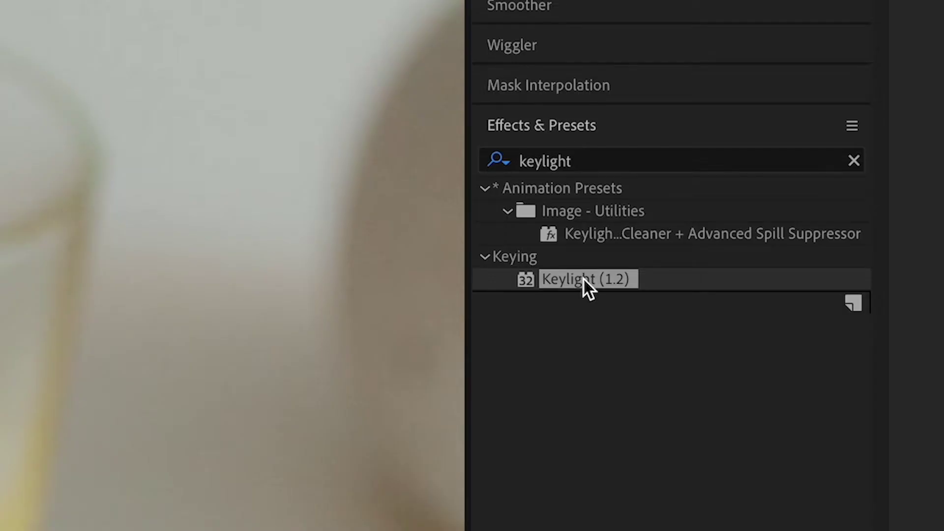
left_click_drag(584, 278, 295, 265)
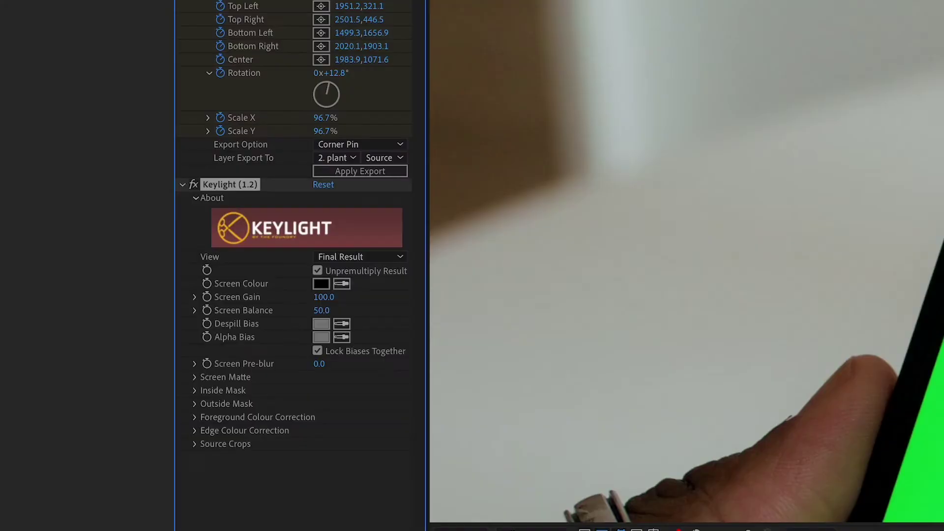
left_click(342, 283)
left_click(527, 120)
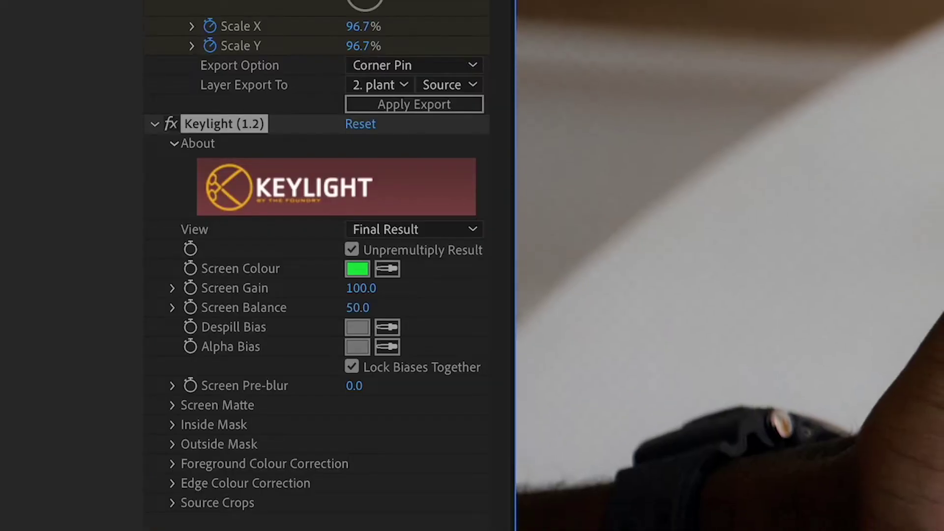
Refine the screen matte: raise Clip White, Screen Balance 40, Screen Gain 67, adjust Clip Black.
left_click(383, 230)
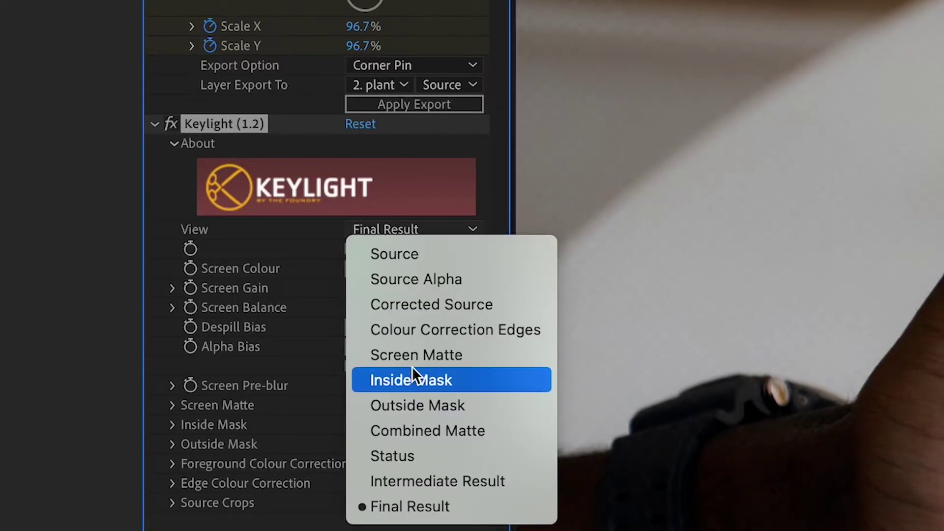
left_click(411, 363)
left_click(172, 405)
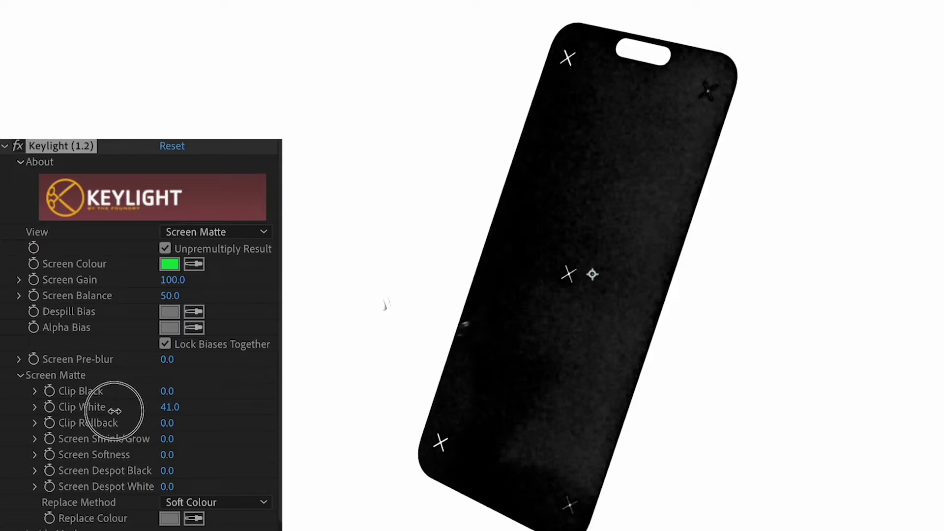
left_click_drag(114, 410, 213, 392)
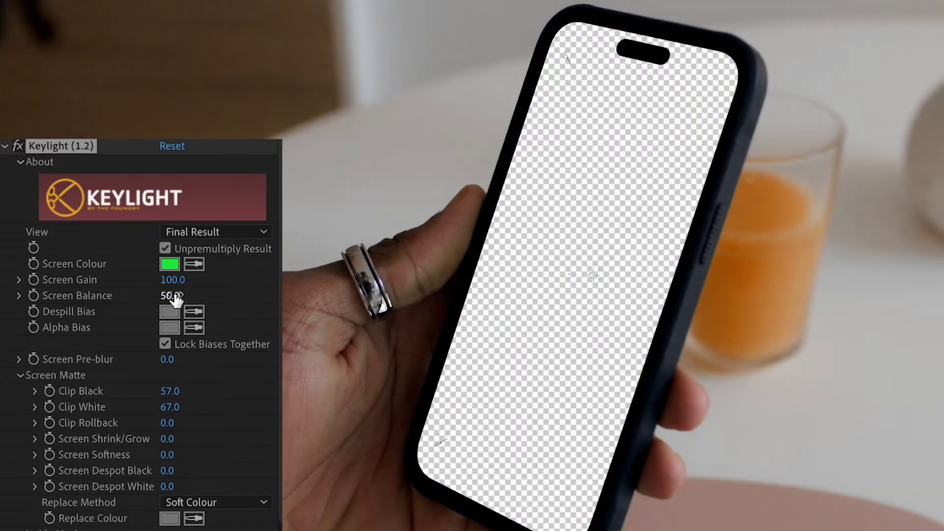
mouse_move(170, 296)
left_mouse_down()
mouse_move(203, 294)
mouse_move(169, 299)
left_mouse_up()
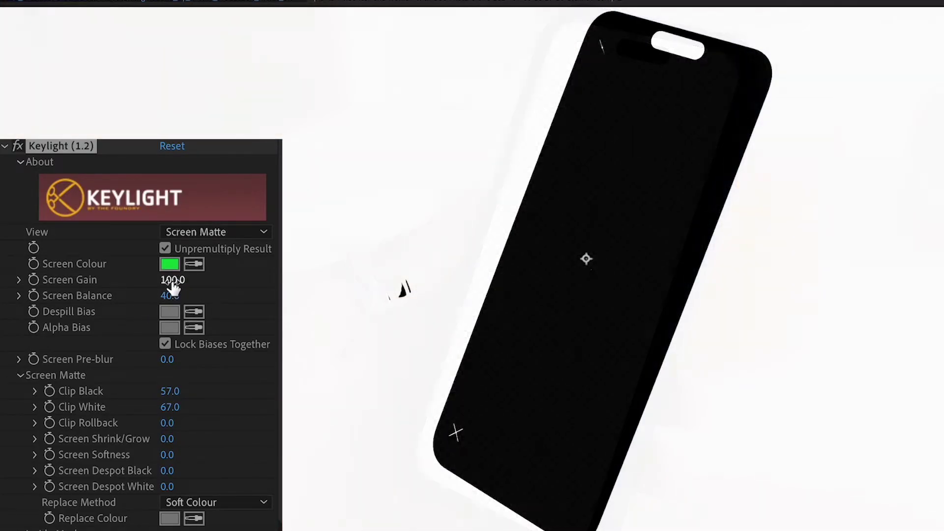
left_click_drag(169, 280, 146, 290)
left_click_drag(170, 400, 179, 396)
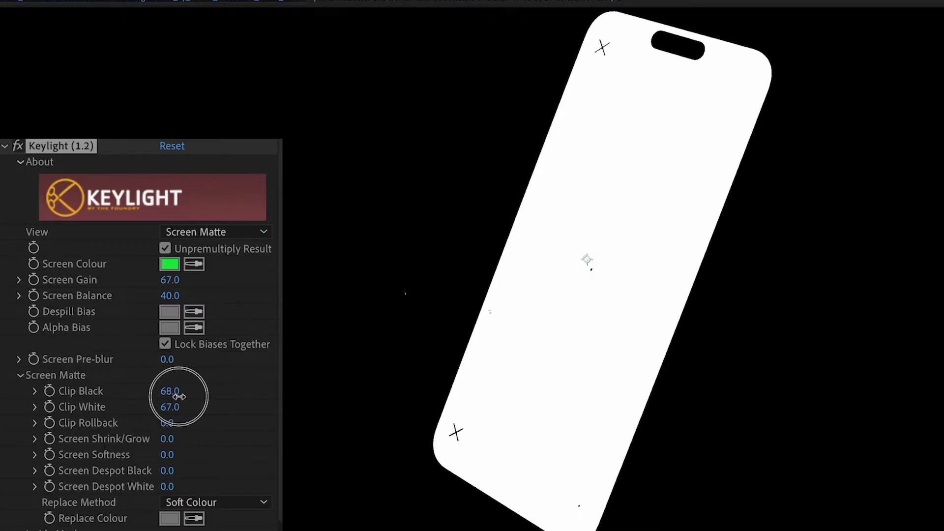
left_click(211, 232)
Return Keylight to Final Result and create AE masks from the Mocha shapes.
left_click(133, 390)
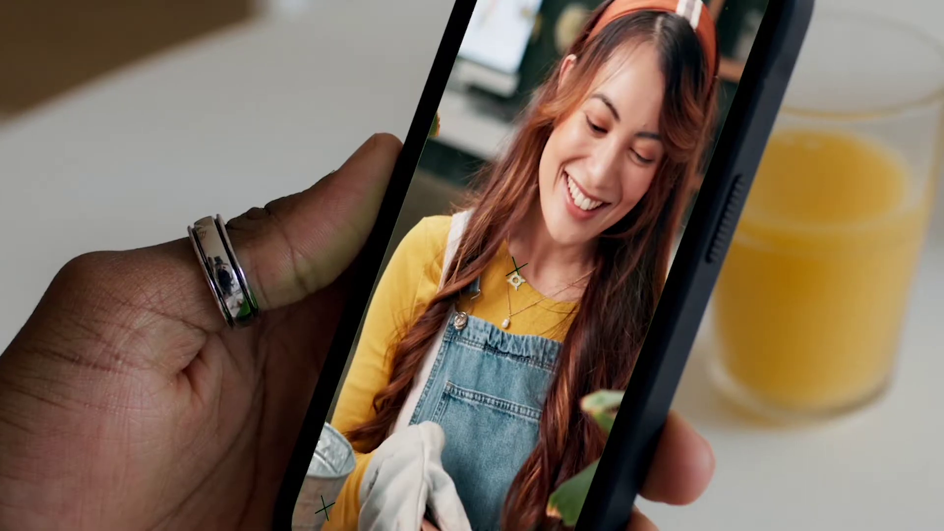
left_click(151, 36)
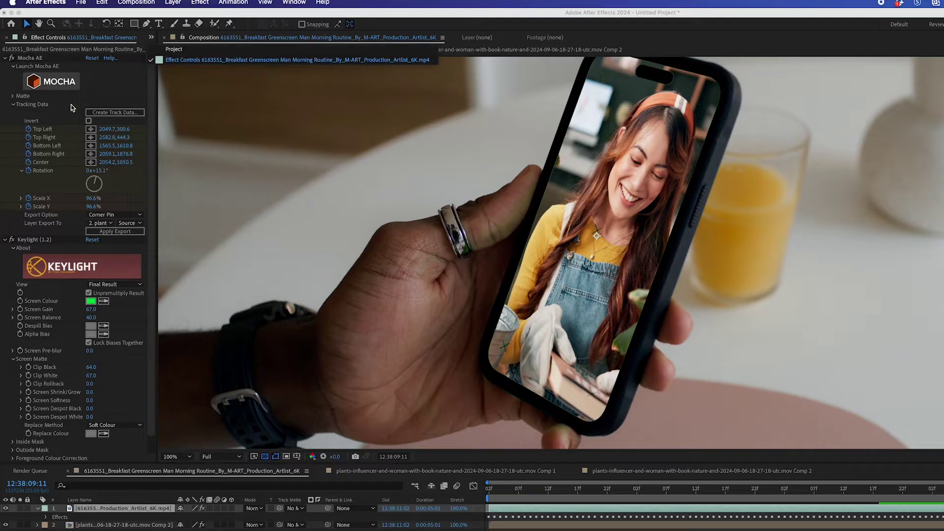
left_click(72, 107)
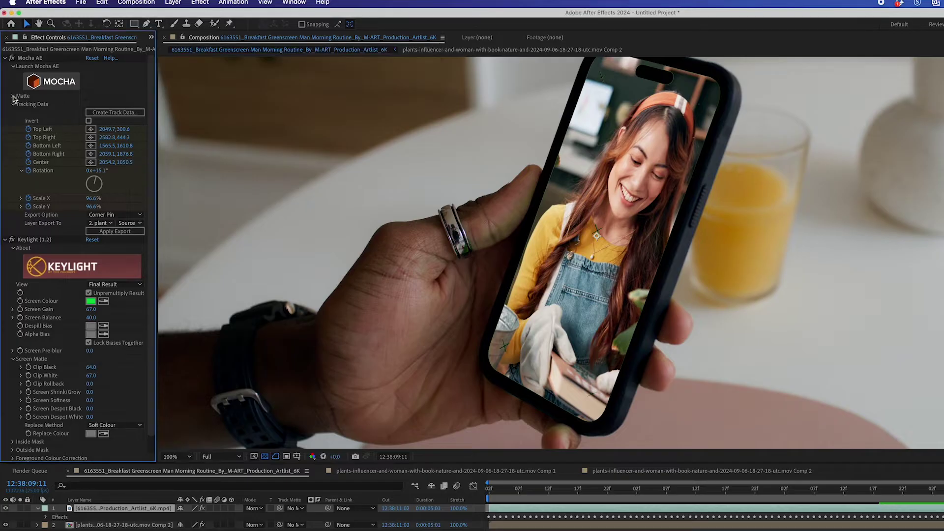
left_click(14, 96)
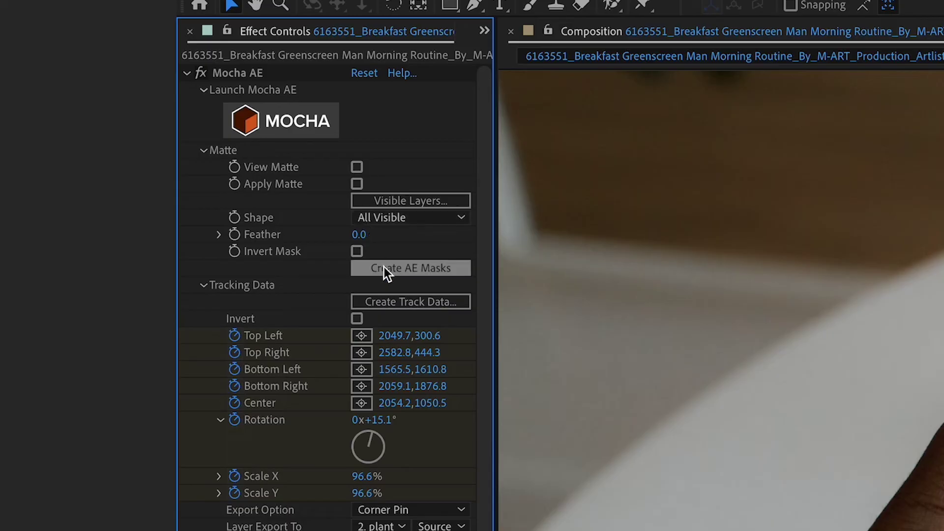
left_click(105, 153)
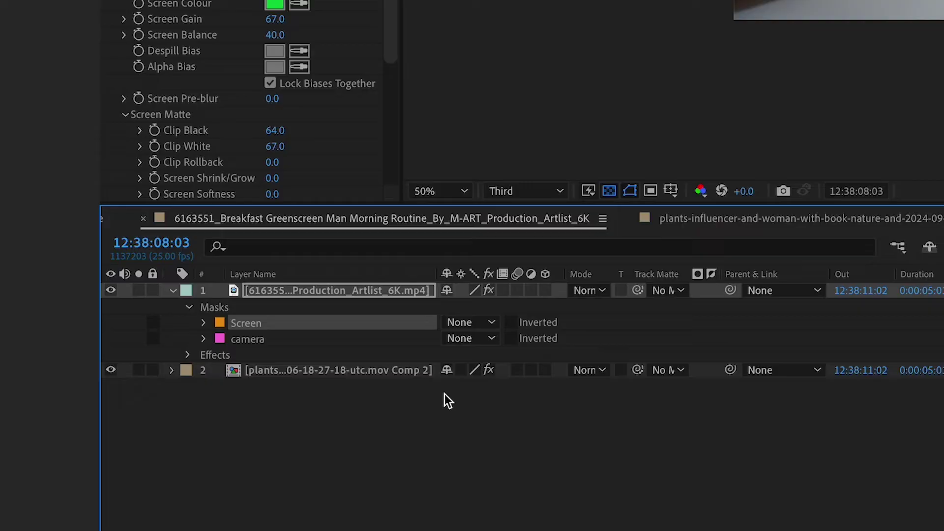
Set the Screen mask to Subtract with -40 px expansion and the camera mask to Add.
left_click(480, 324)
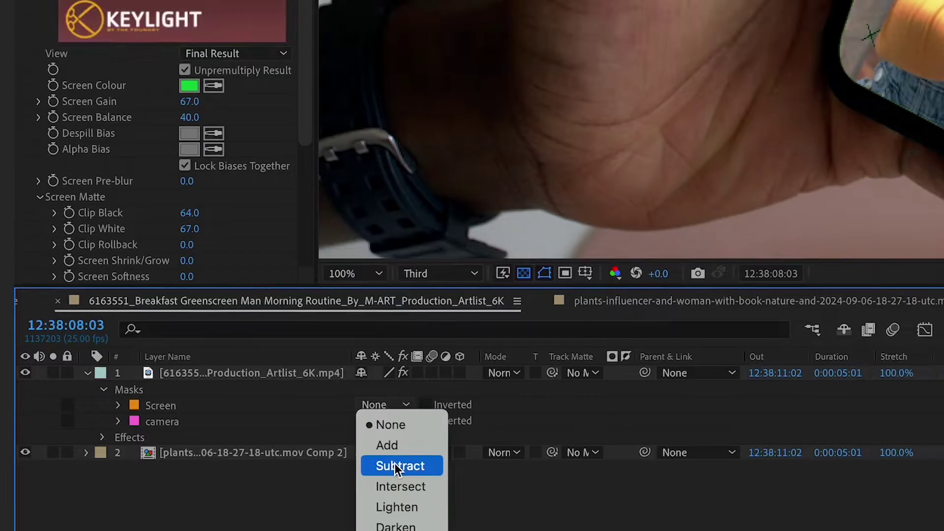
left_click(483, 382)
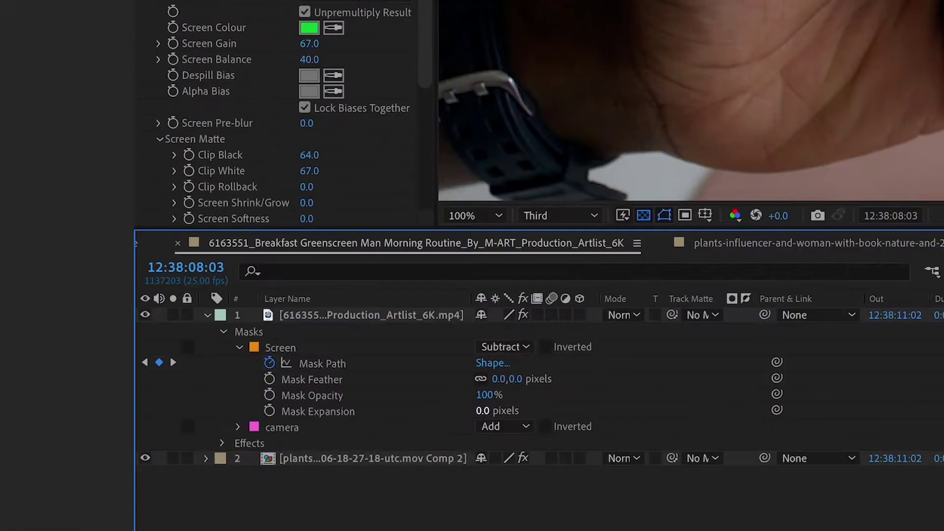
left_click_drag(310, 411, 442, 413)
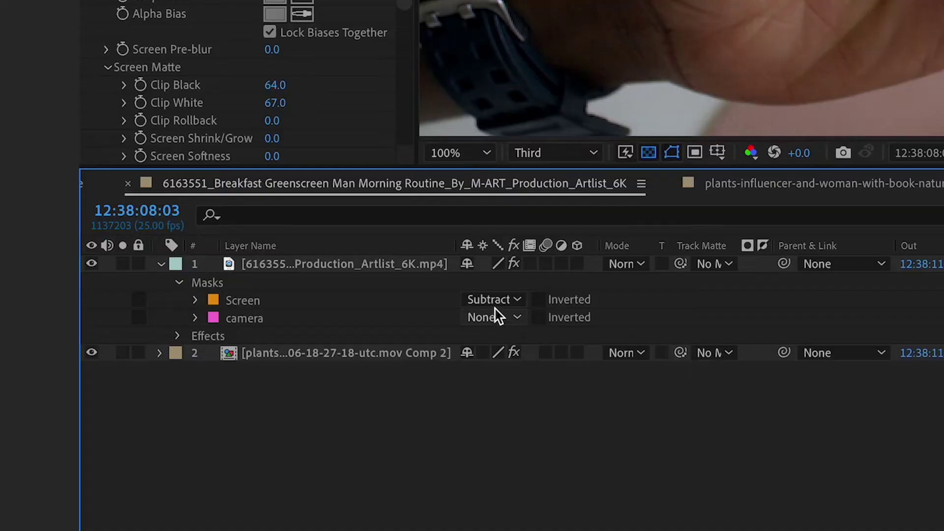
left_click(498, 315)
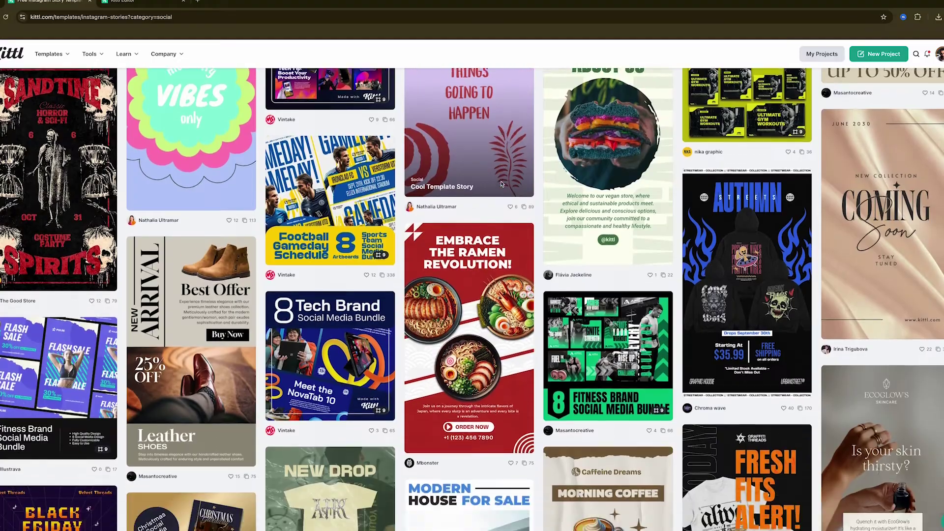
Scroll the Instagram Stories templates and open the Flash Sale template.
scroll(502, 184, "down", 1)
scroll(492, 254, "down", 5)
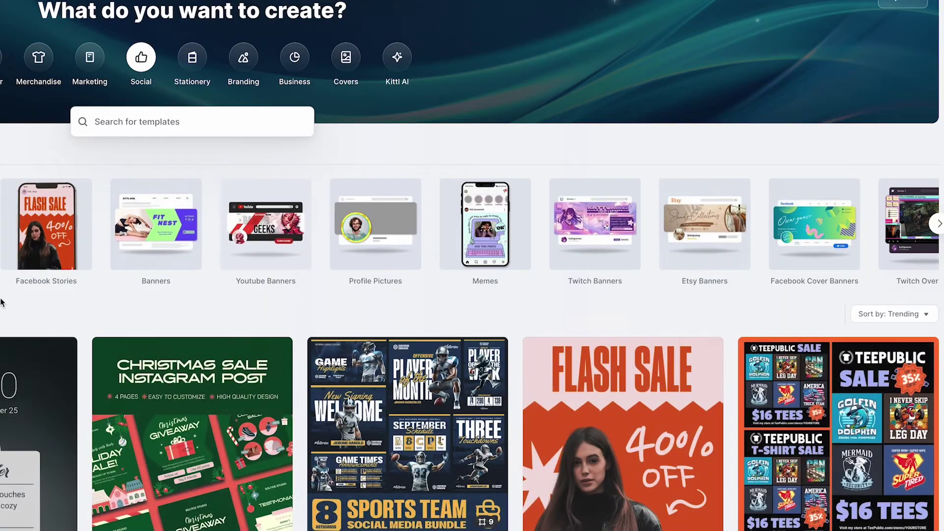
scroll(3, 301, "down", 2)
scroll(3, 301, "down", 4)
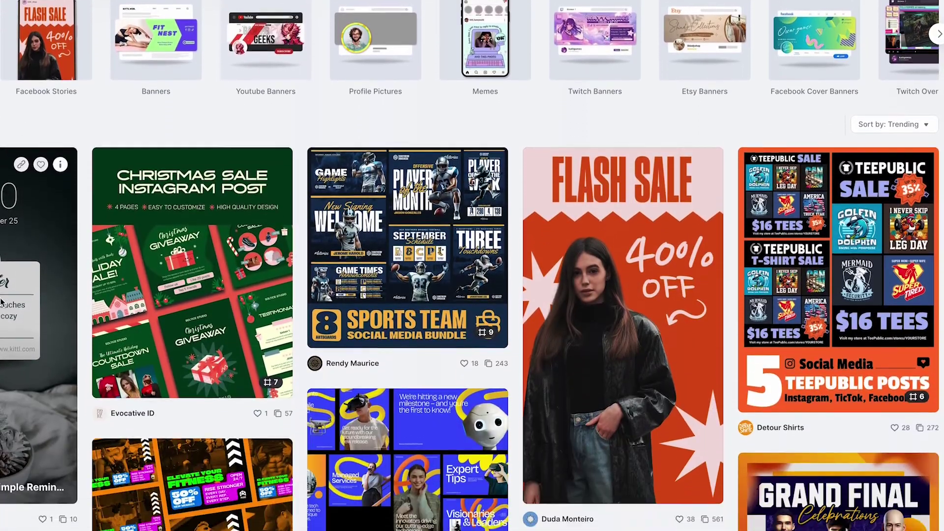
left_click(558, 314)
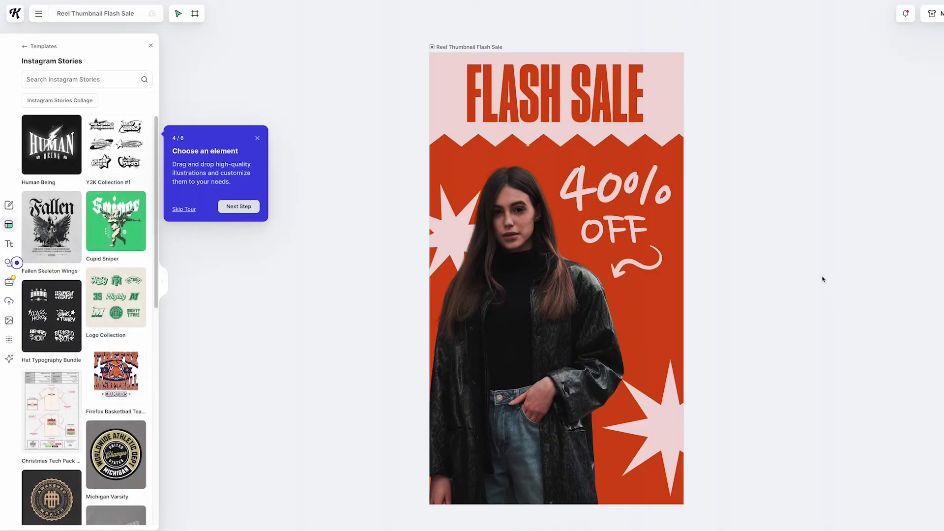
Delete the photo from the Flash Sale design and scroll through more templates.
key("Delete")
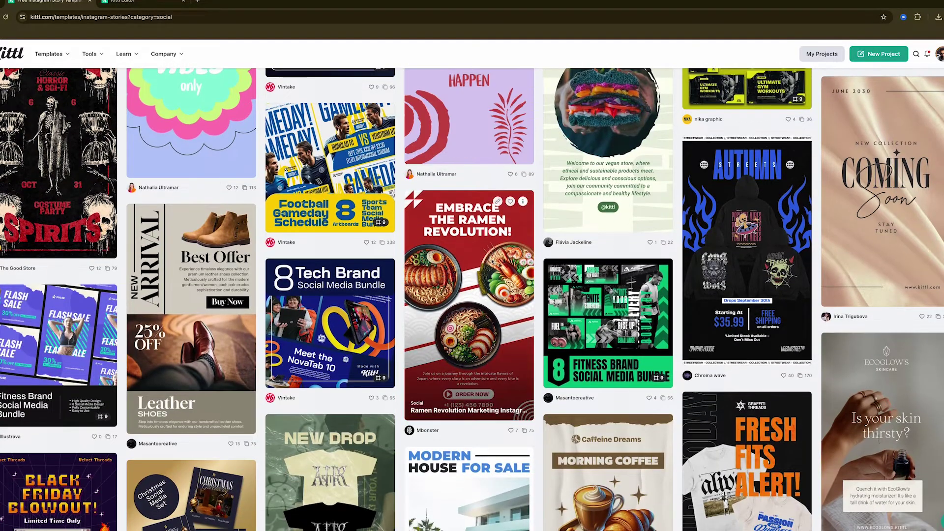
scroll(492, 262, "down", 4)
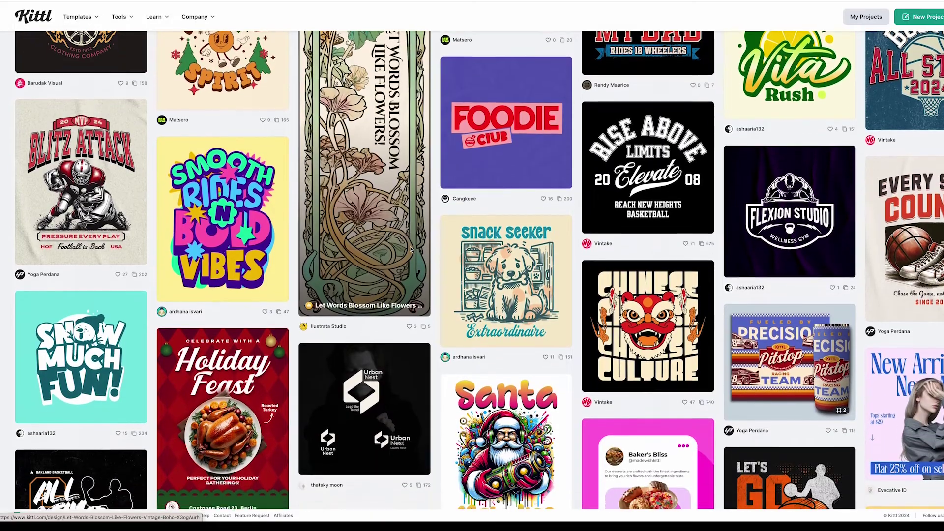
scroll(411, 249, "down", 1)
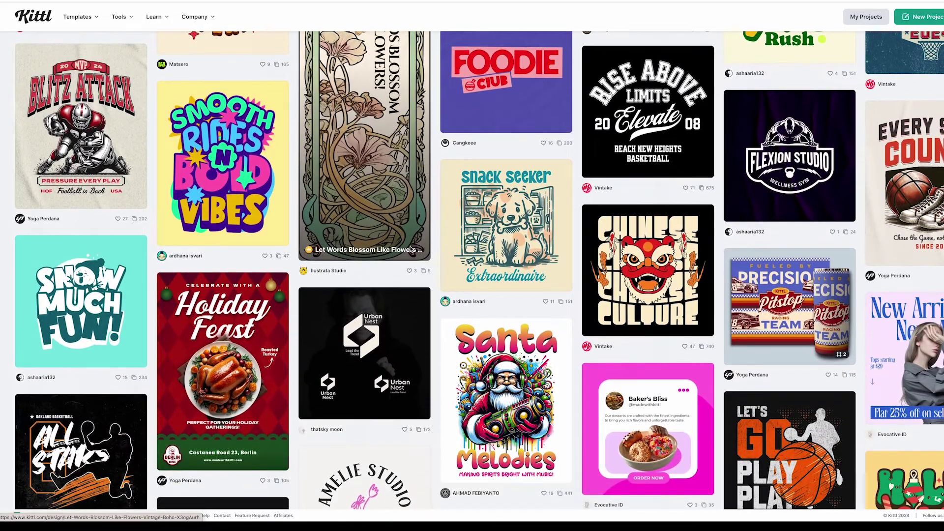
Open the Smooth Rides 'N Bold Vibes template, edit the RIDES text, and AI-upscale the photo.
left_click(272, 173)
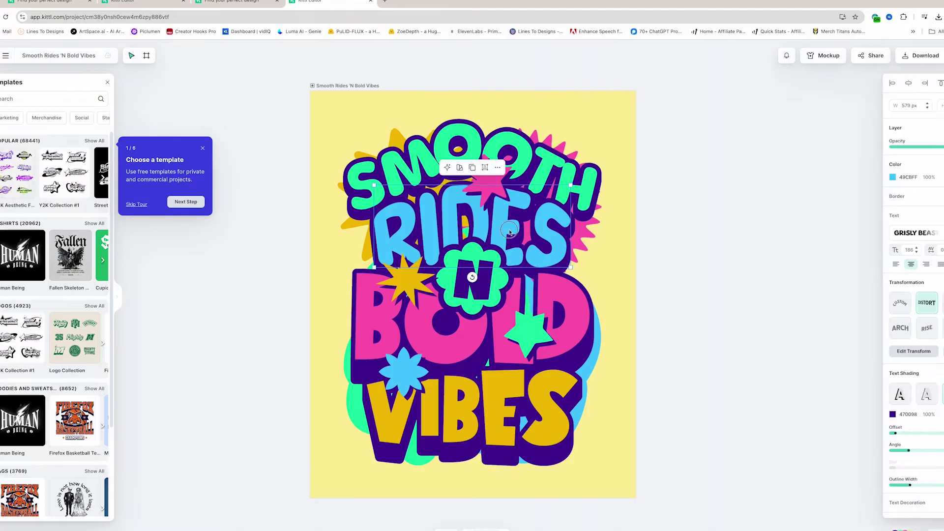
double_click(510, 231)
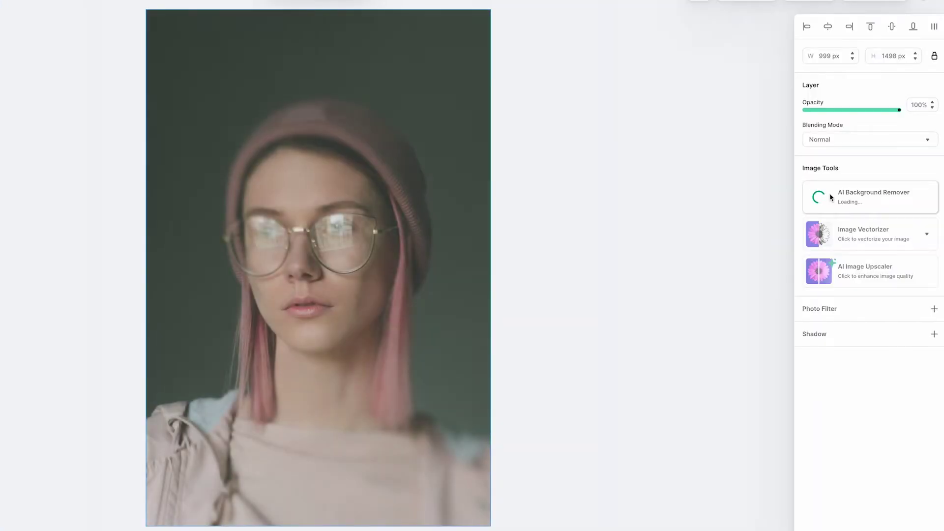
left_click(822, 275)
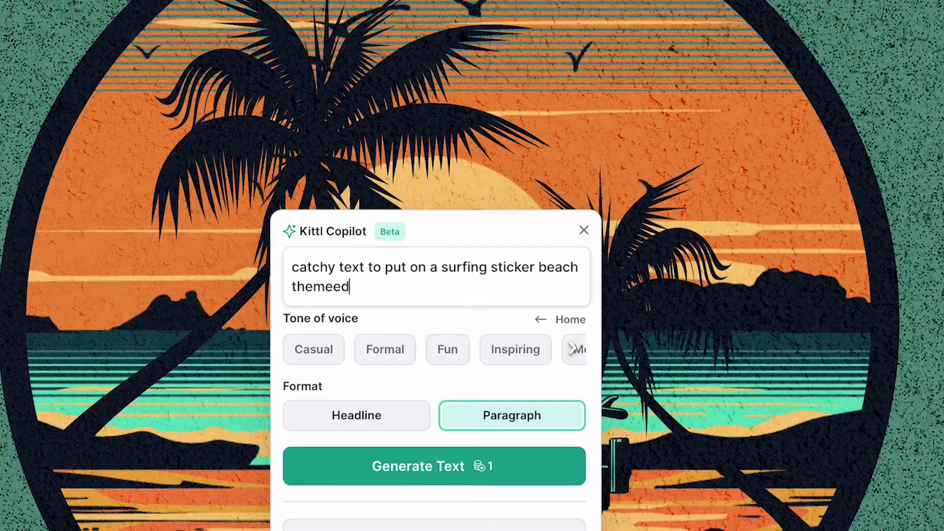
Generate headline-format text, open the Sets Generator, and browse the sticker templates.
left_click(328, 415)
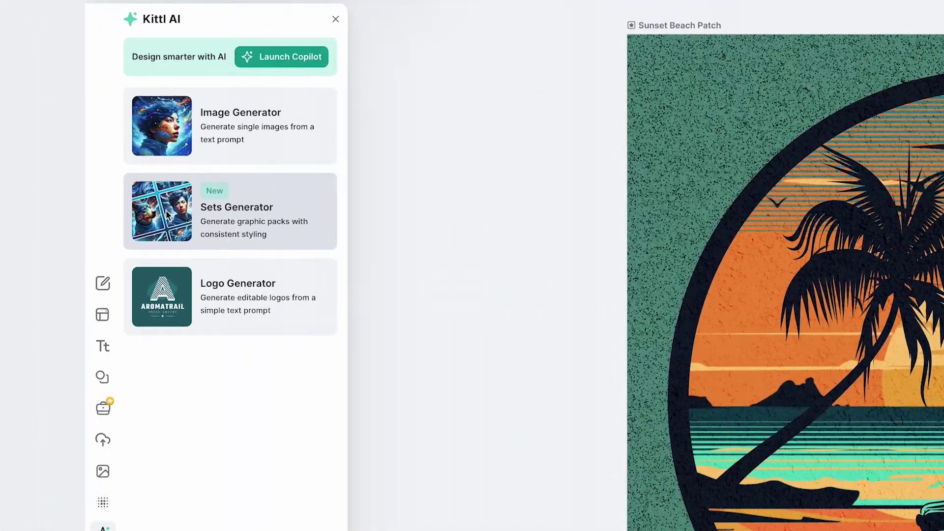
left_click(43, 156)
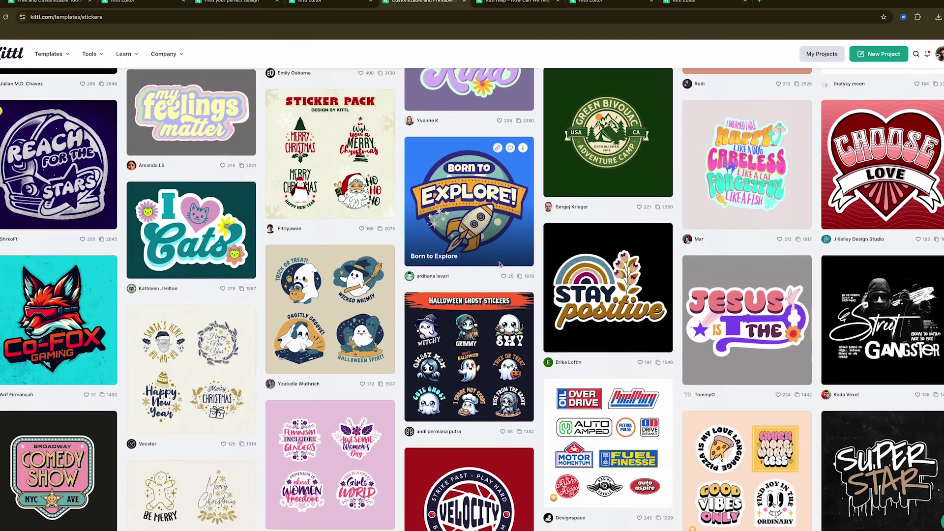
scroll(499, 264, "down", 4)
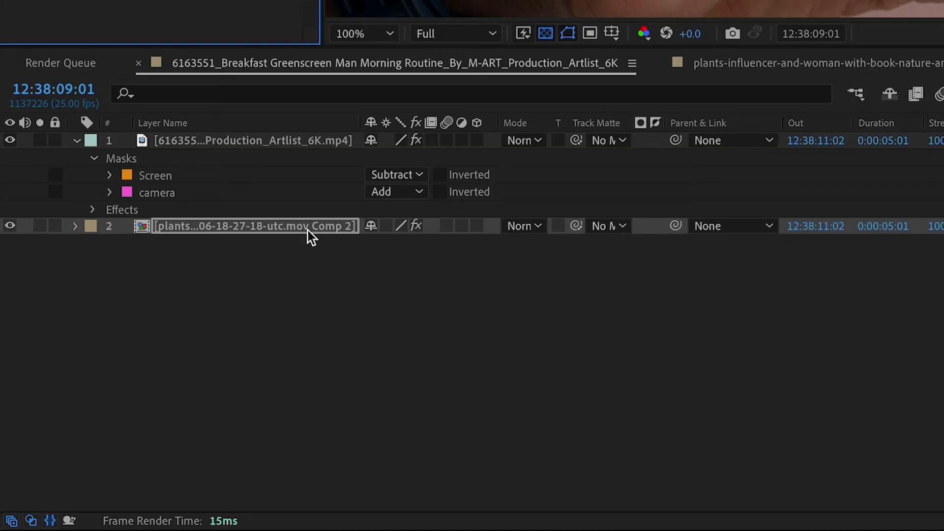
Add a new solid inside Comp 2 and set the second Venetian Blinds direction to 90°.
double_click(121, 419)
right_click(552, 411)
mouse_move(632, 417)
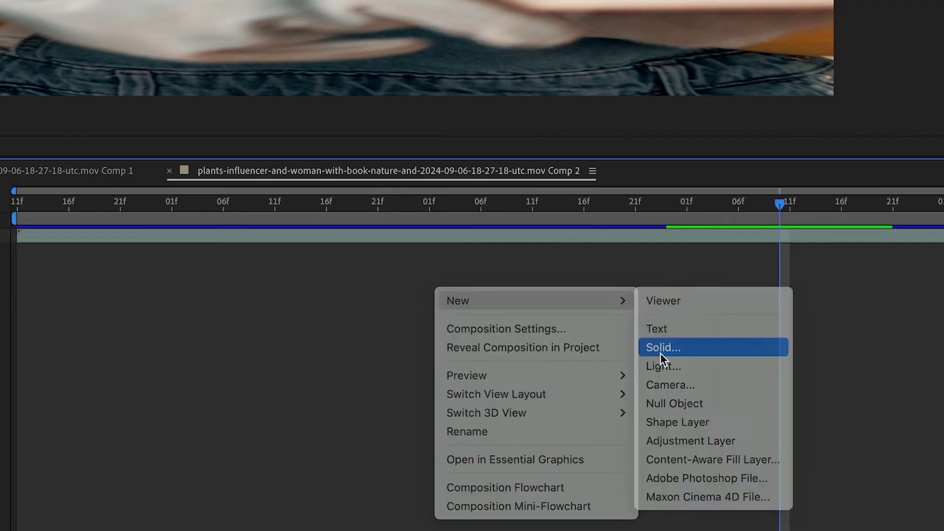
left_click(660, 350)
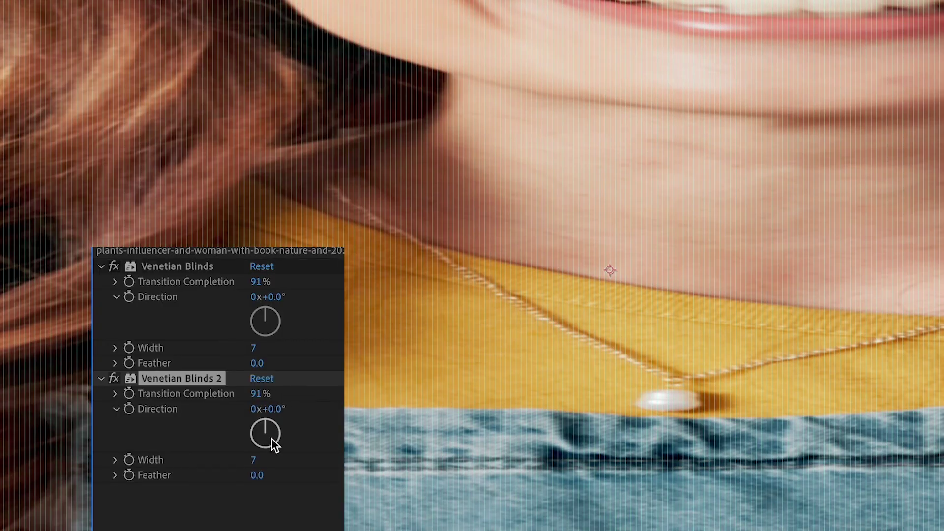
type("90")
key("Return")
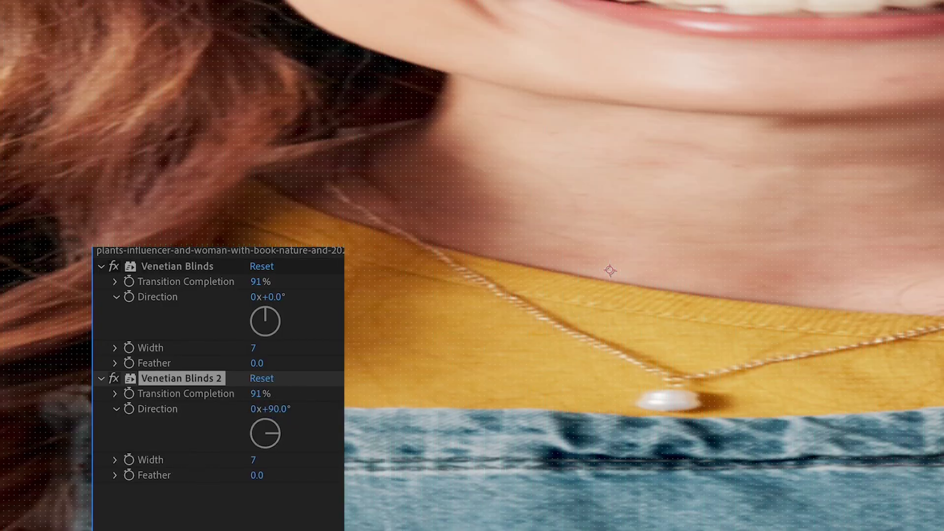